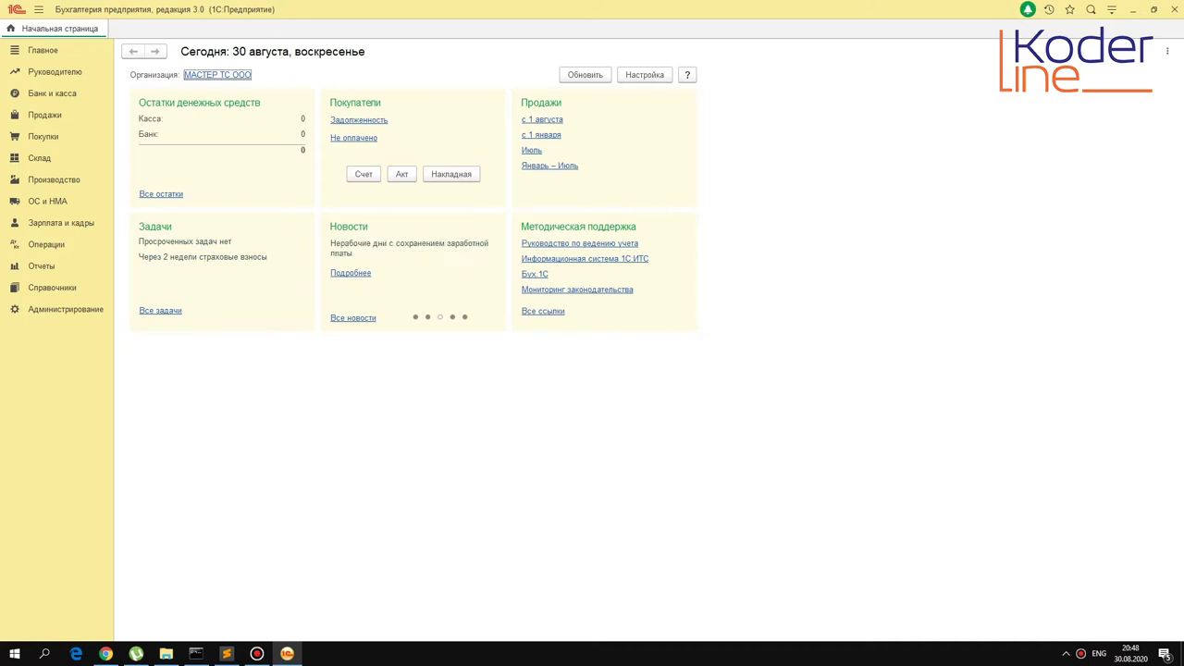
Step: Switch to File Explorer and copy the path of the archive folder D:\1CDATA\_ ARCHIVE _
{"action": "mouse_move", "coordinate": [166, 653]}
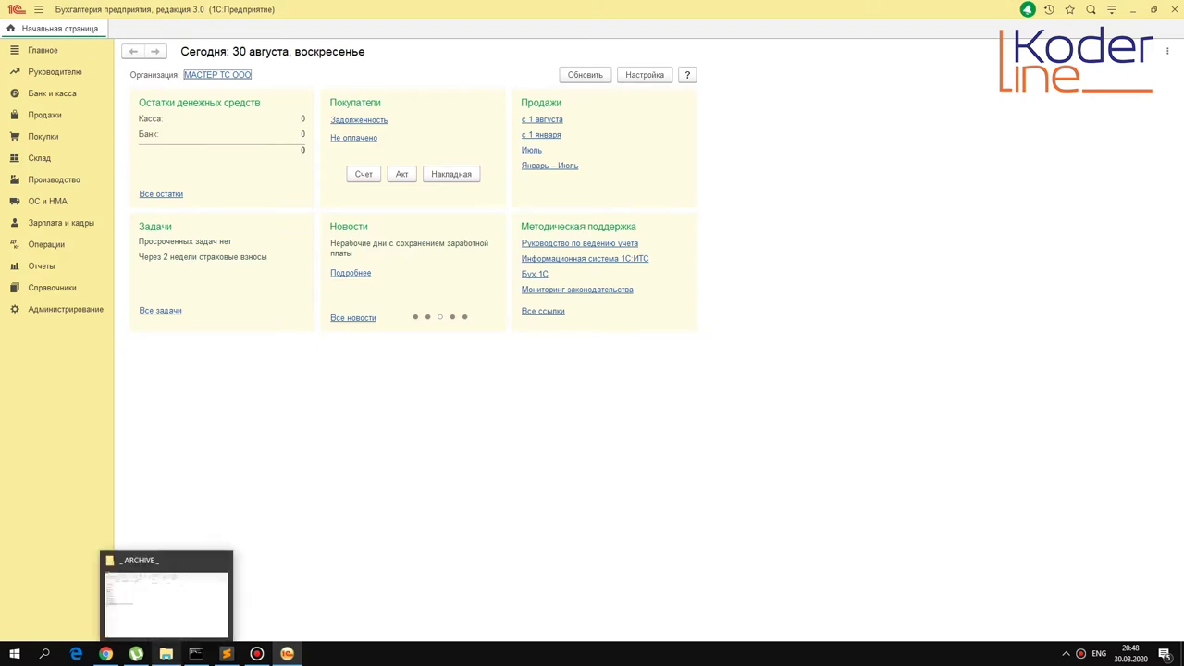
{"action": "left_click", "coordinate": [179, 583]}
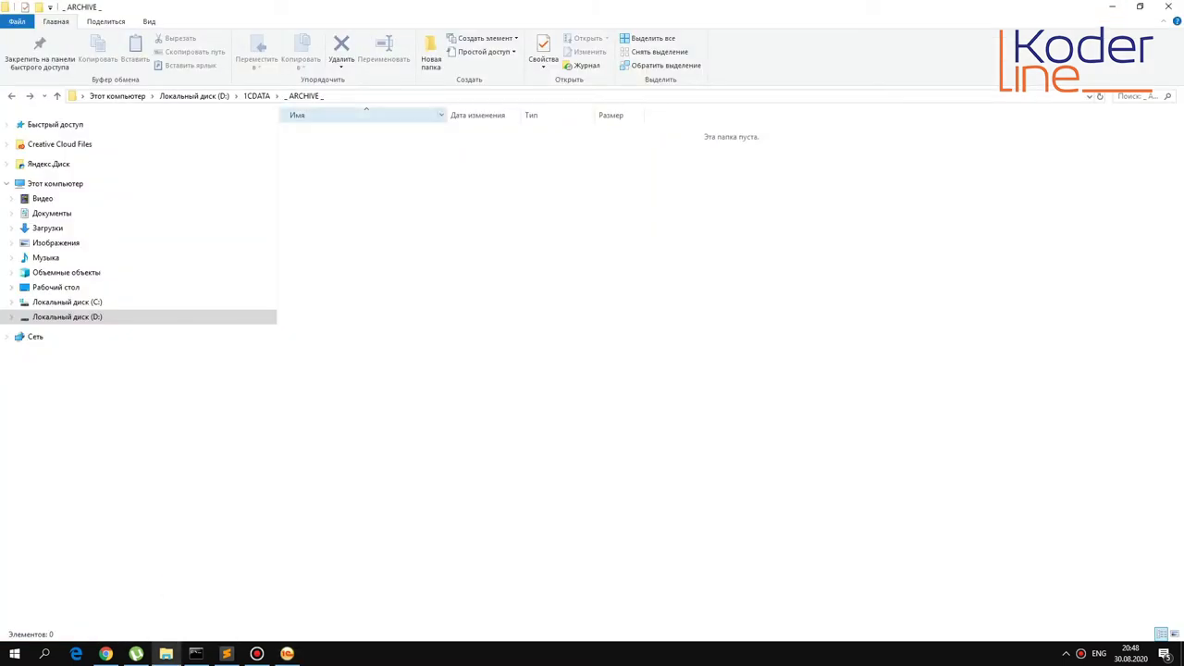
{"action": "left_click", "coordinate": [365, 96]}
{"action": "right_click", "coordinate": [228, 96]}
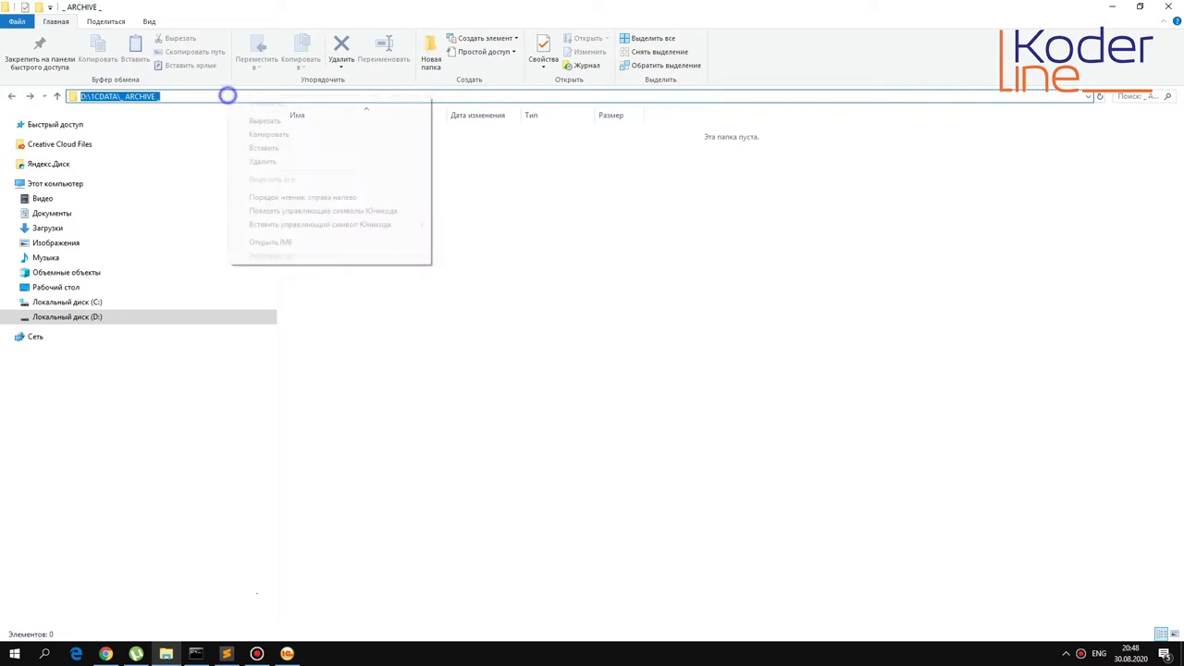
{"action": "left_click", "coordinate": [286, 132]}
{"action": "left_click", "coordinate": [346, 238]}
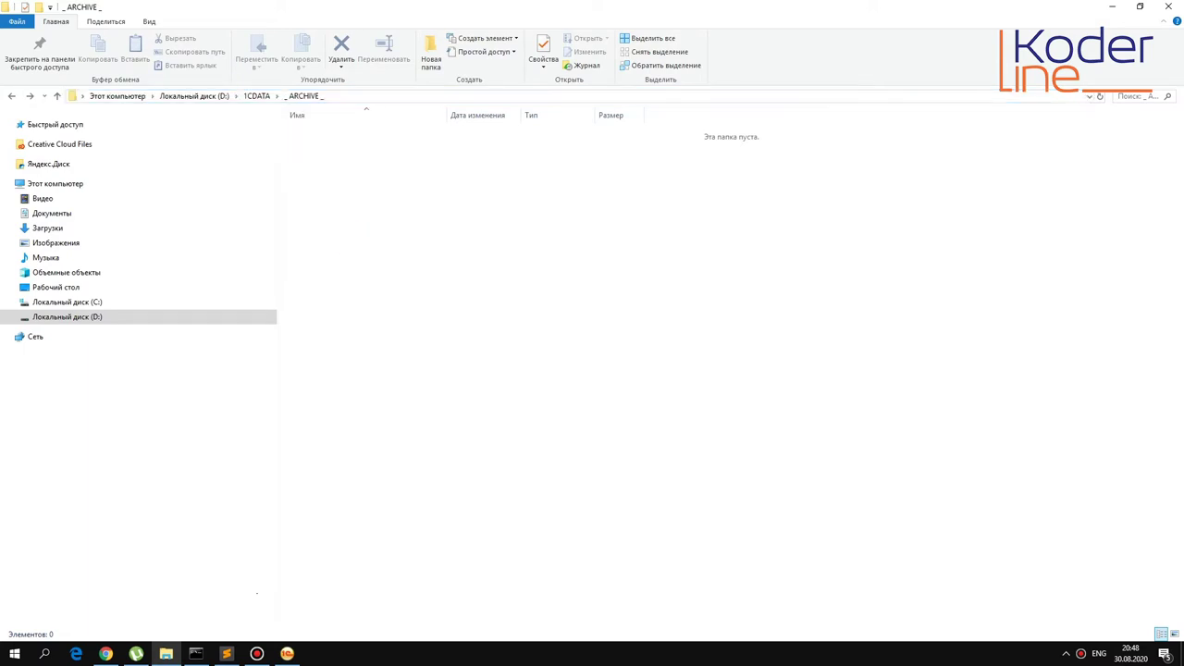
Step: Return to 1C and show the backup and restore settings (Резервное копирование и восстановление) in the administration maintenance section (Обслуживание)
{"action": "left_click", "coordinate": [287, 653]}
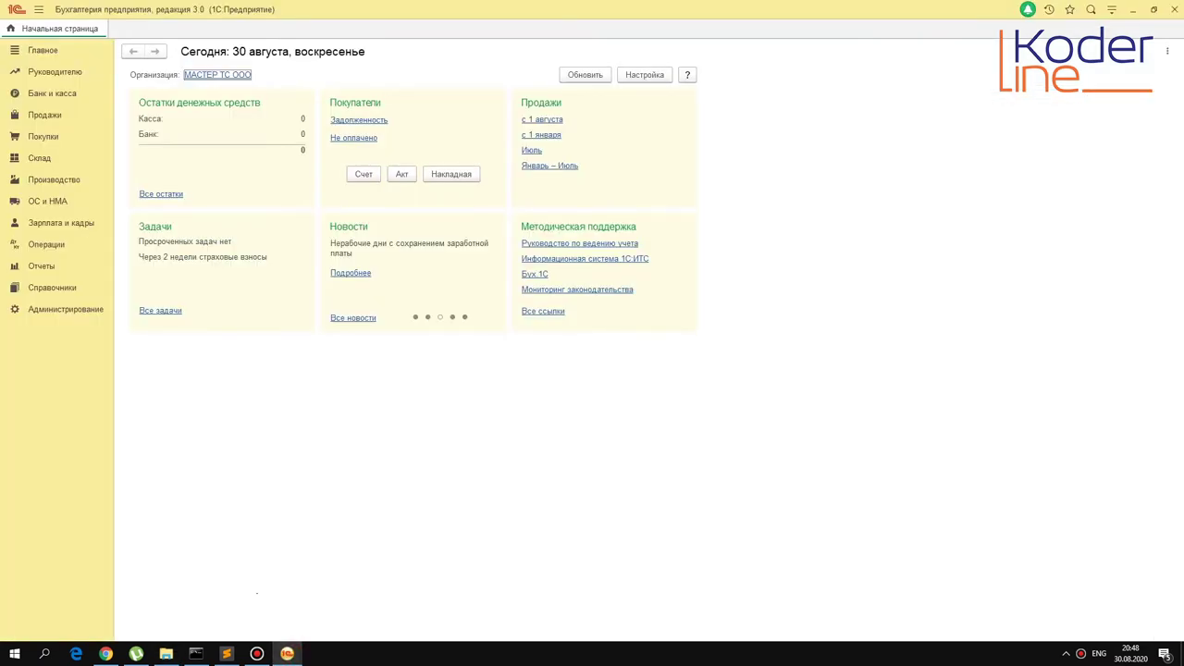
{"action": "left_click", "coordinate": [37, 308]}
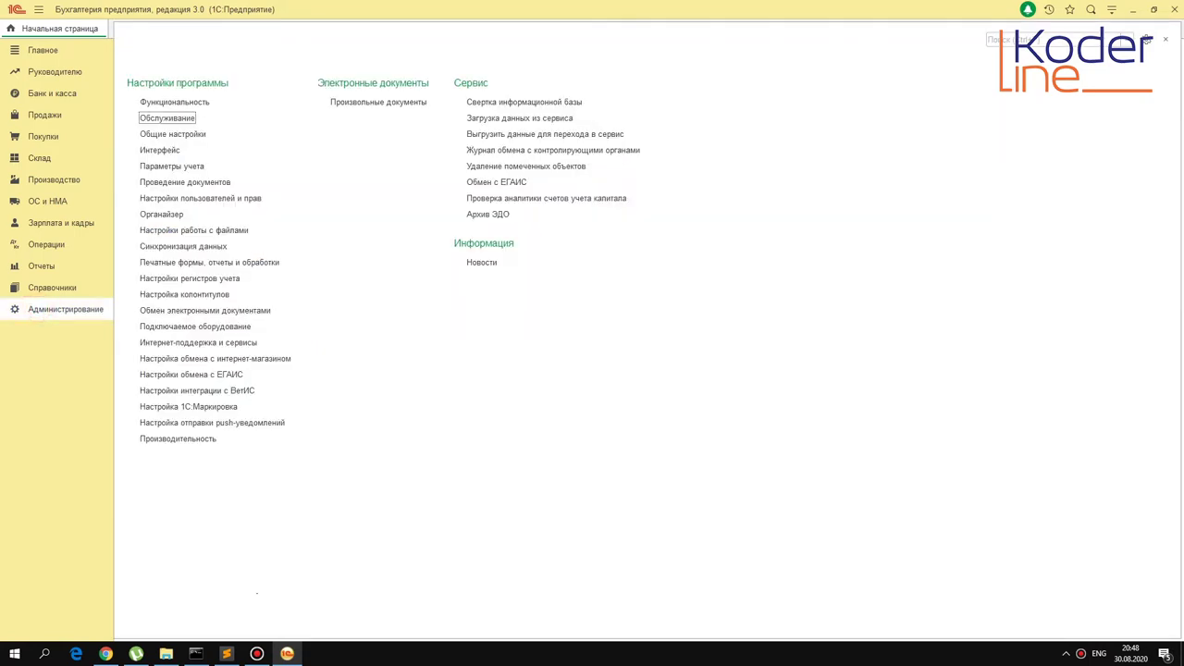
{"action": "left_click", "coordinate": [168, 118]}
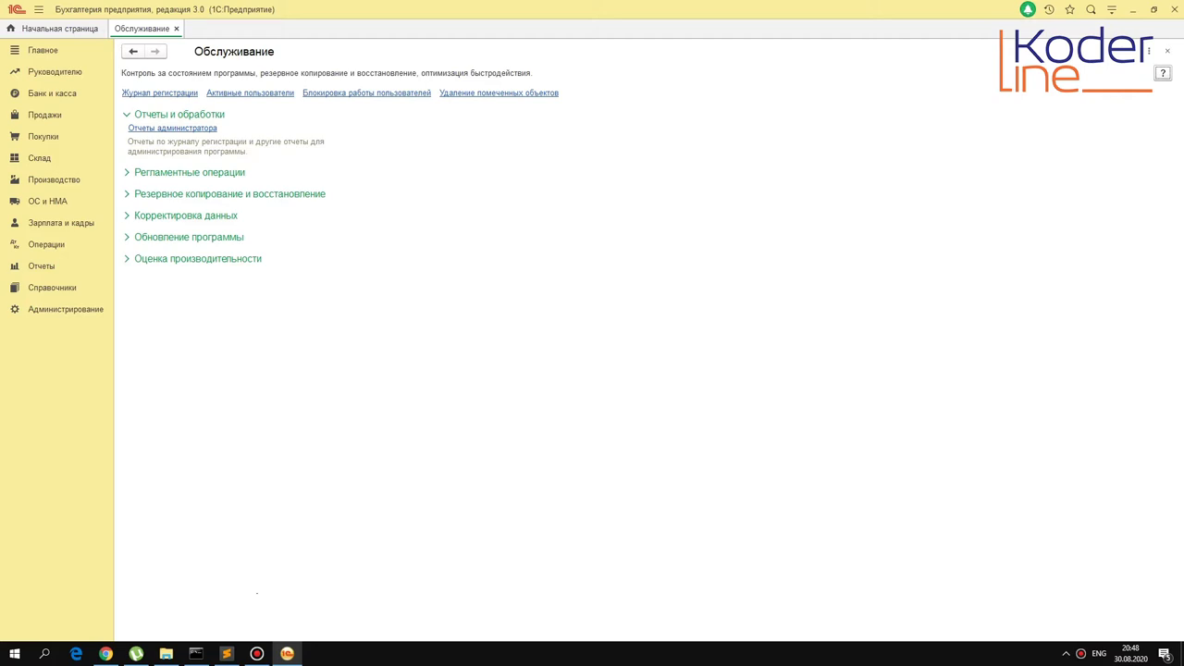
{"action": "left_click", "coordinate": [127, 193]}
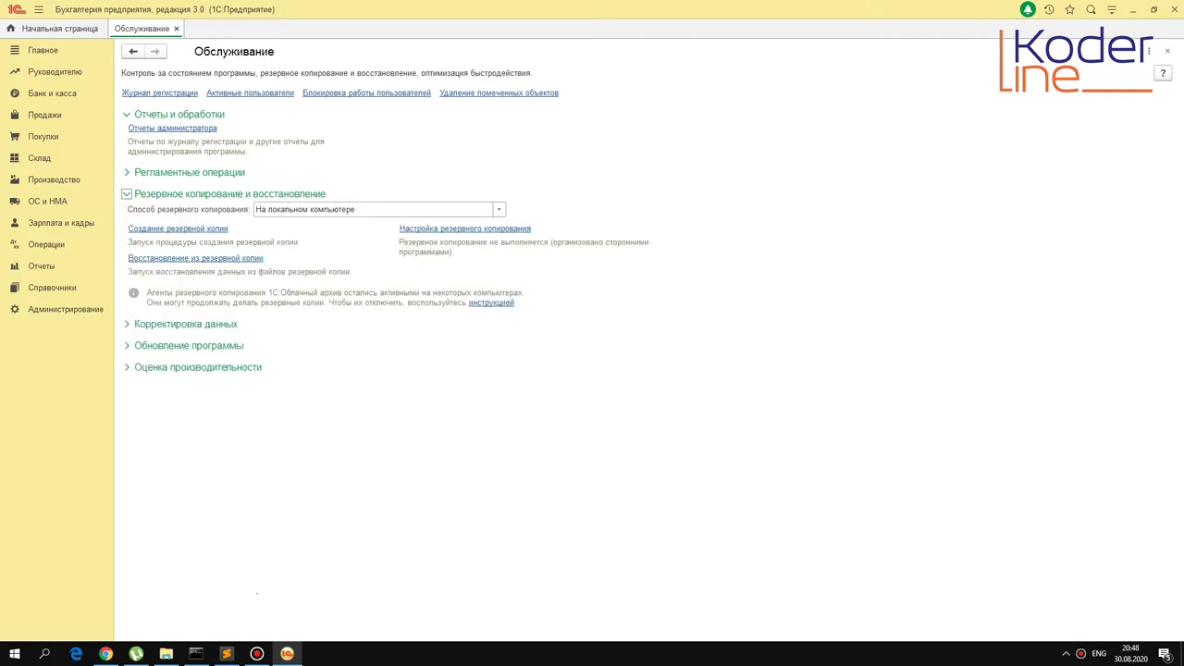
Step: Try the backup method 1С:Облачный архив and return to На локальном компьютере
{"action": "left_click", "coordinate": [498, 209]}
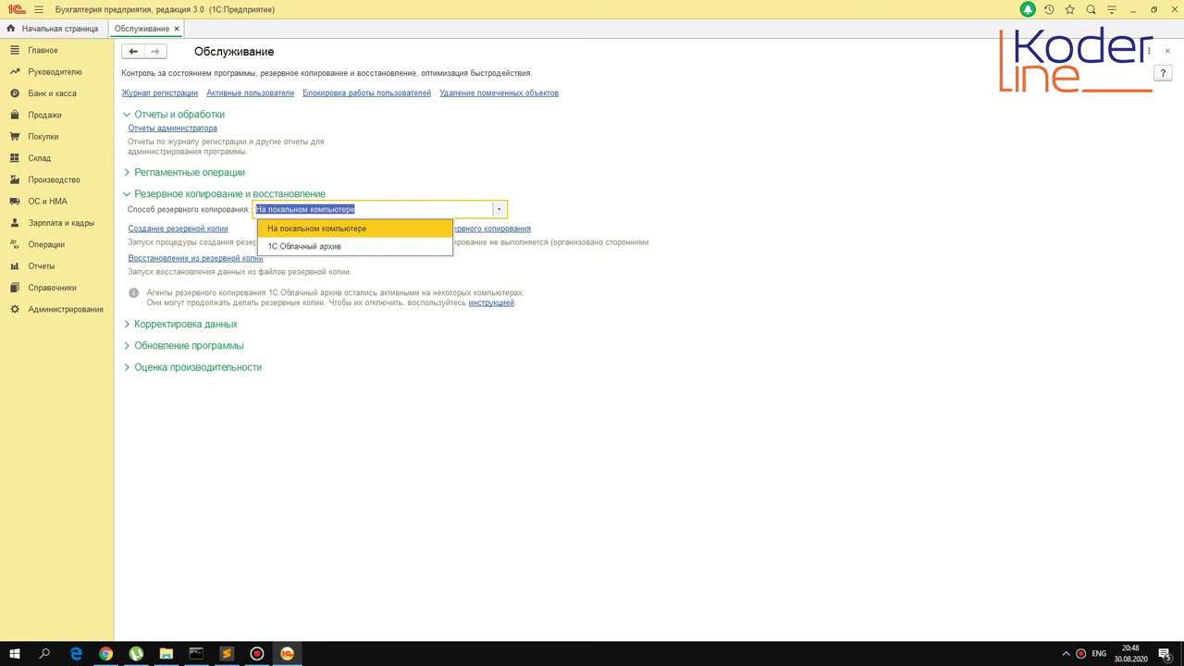
{"action": "key", "text": "Down"}
{"action": "key", "text": "Return"}
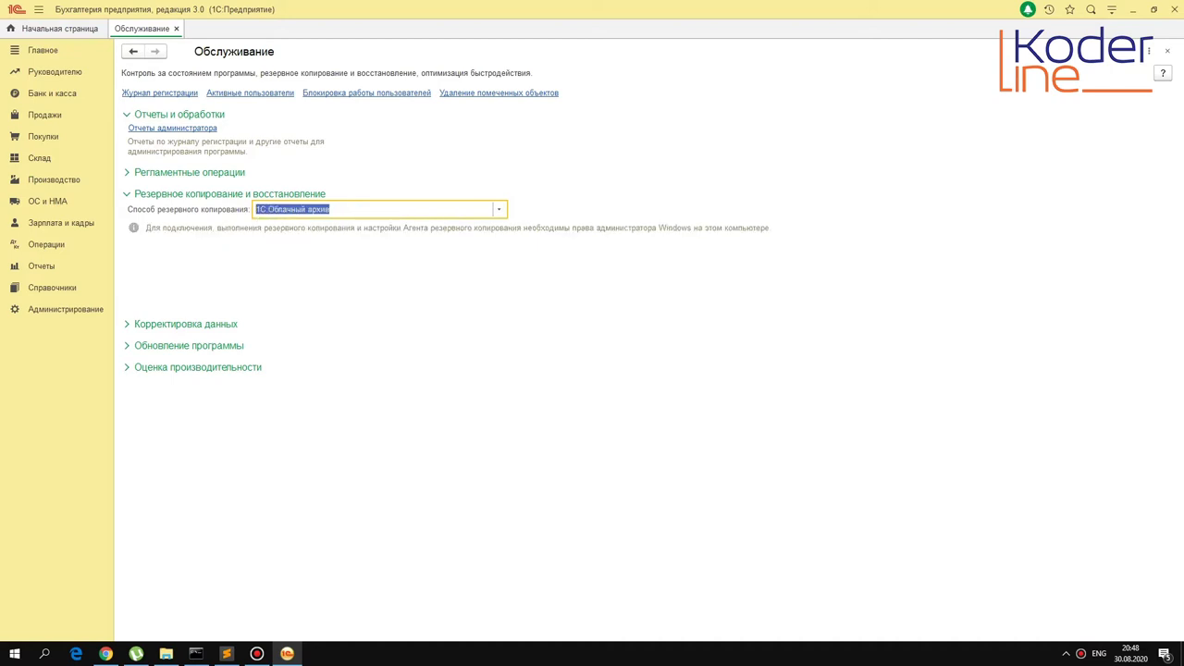
{"action": "left_click", "coordinate": [499, 209]}
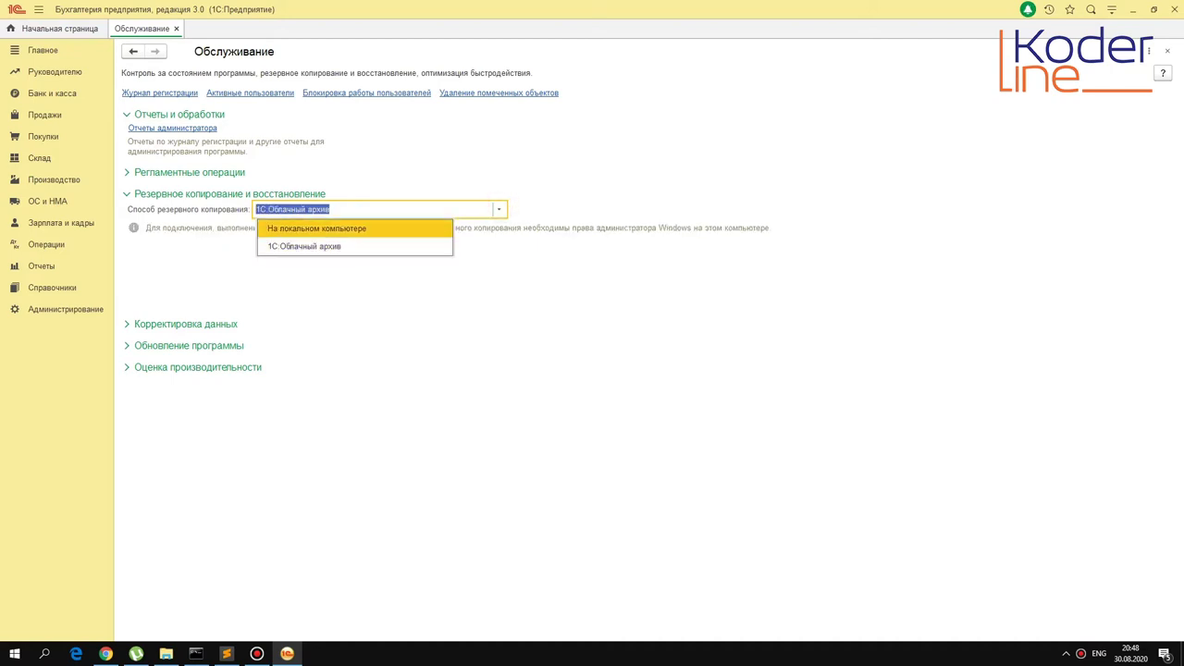
{"action": "left_click", "coordinate": [412, 229]}
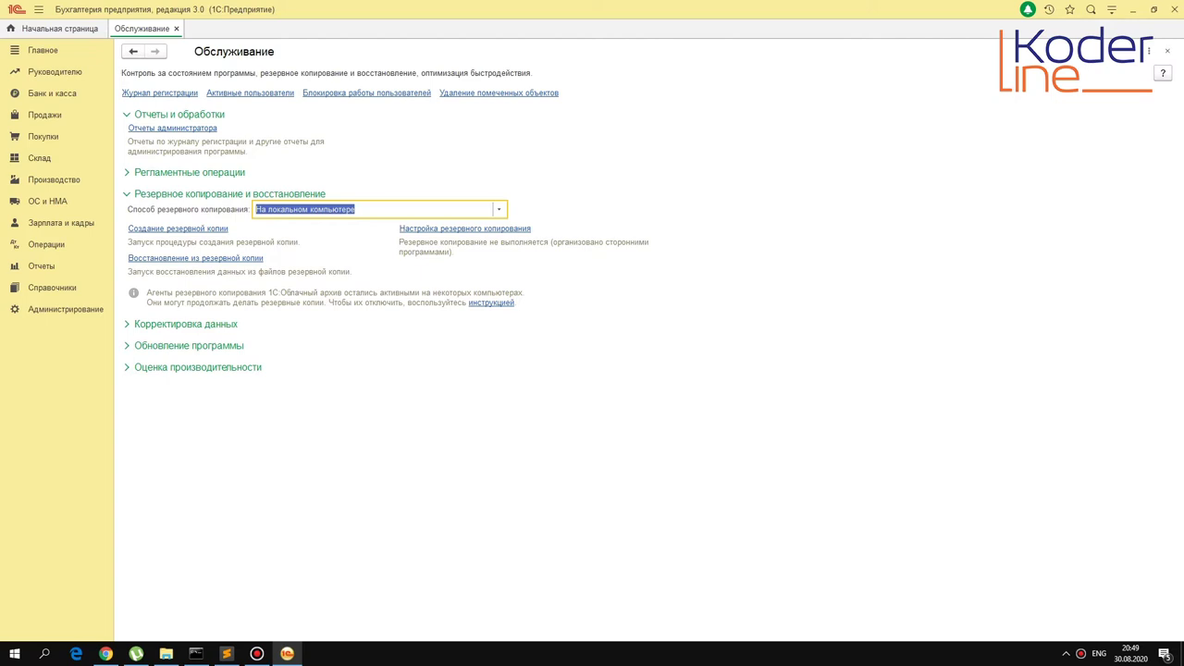
Step: Enable automatic backup in the backup settings, with copies stored in D:\1CDATA\_ ARCHIVE _
{"action": "left_click", "coordinate": [465, 228]}
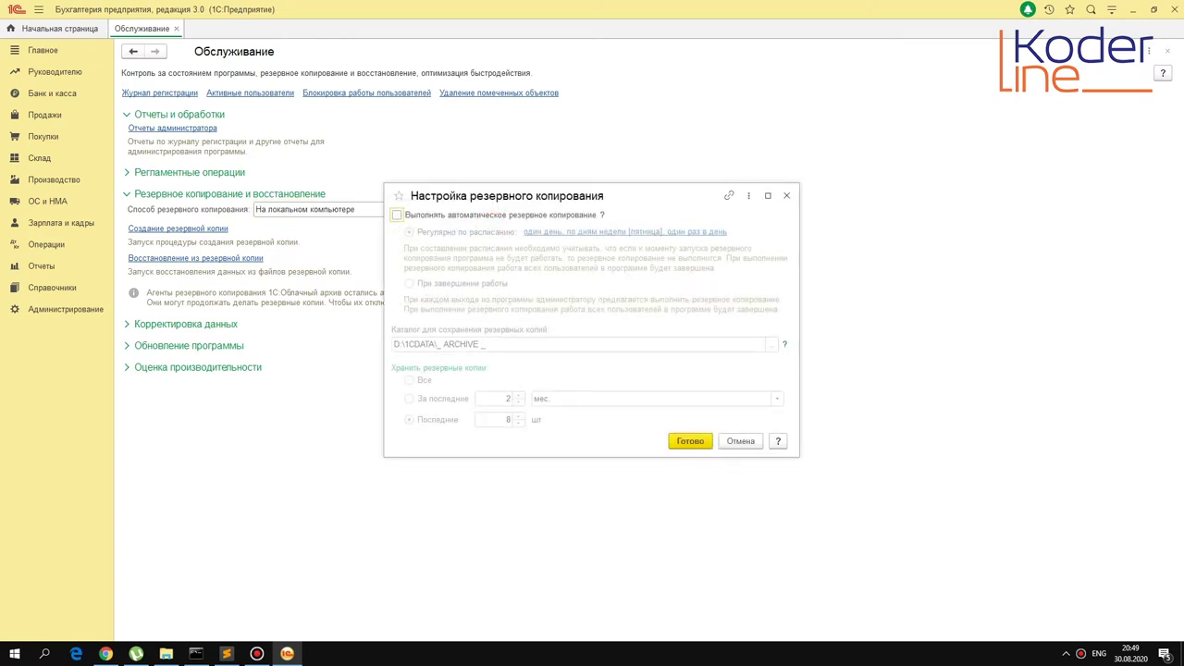
{"action": "left_click", "coordinate": [398, 215]}
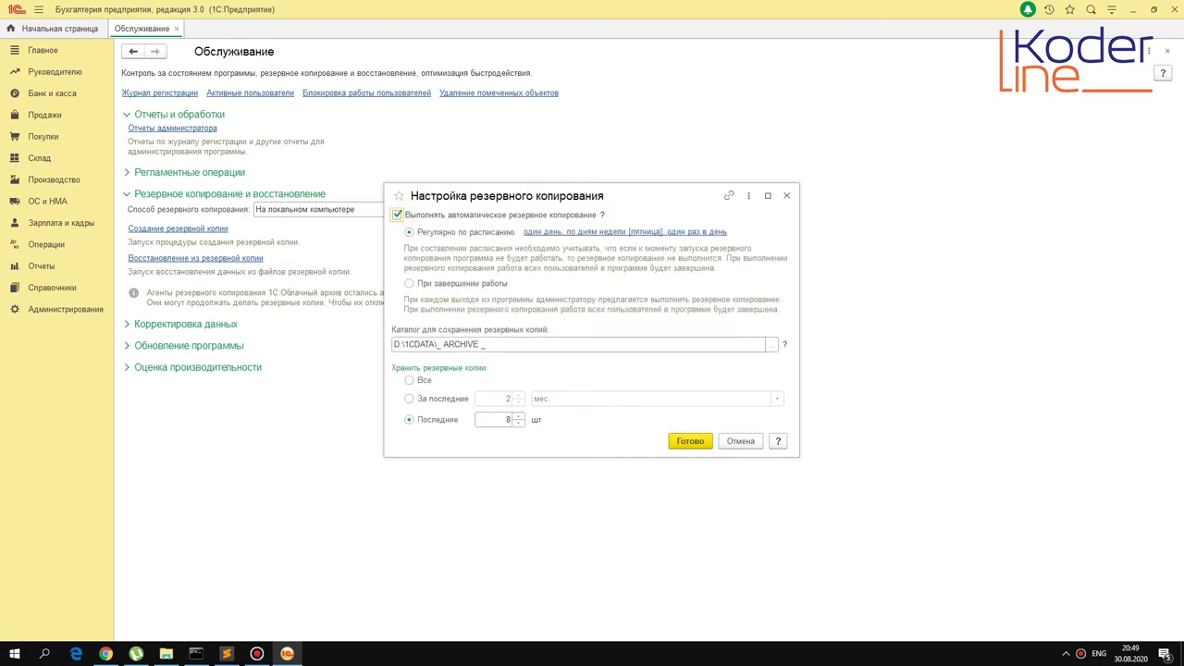
{"action": "left_click", "coordinate": [533, 344]}
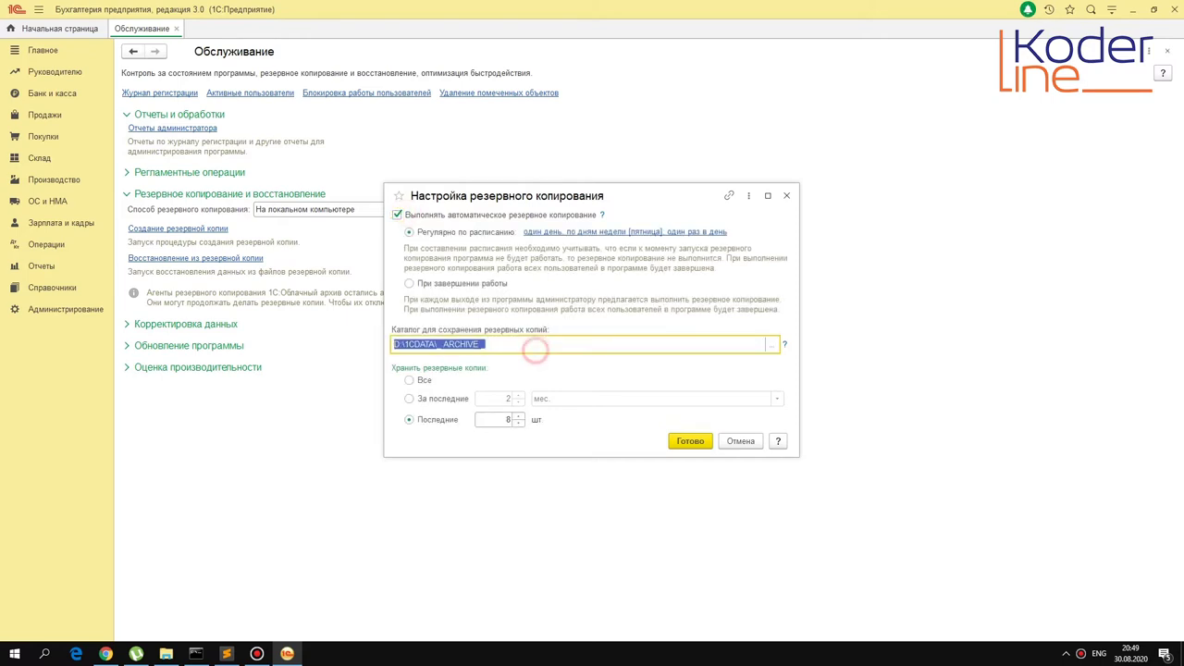
{"action": "key", "text": "Tab"}
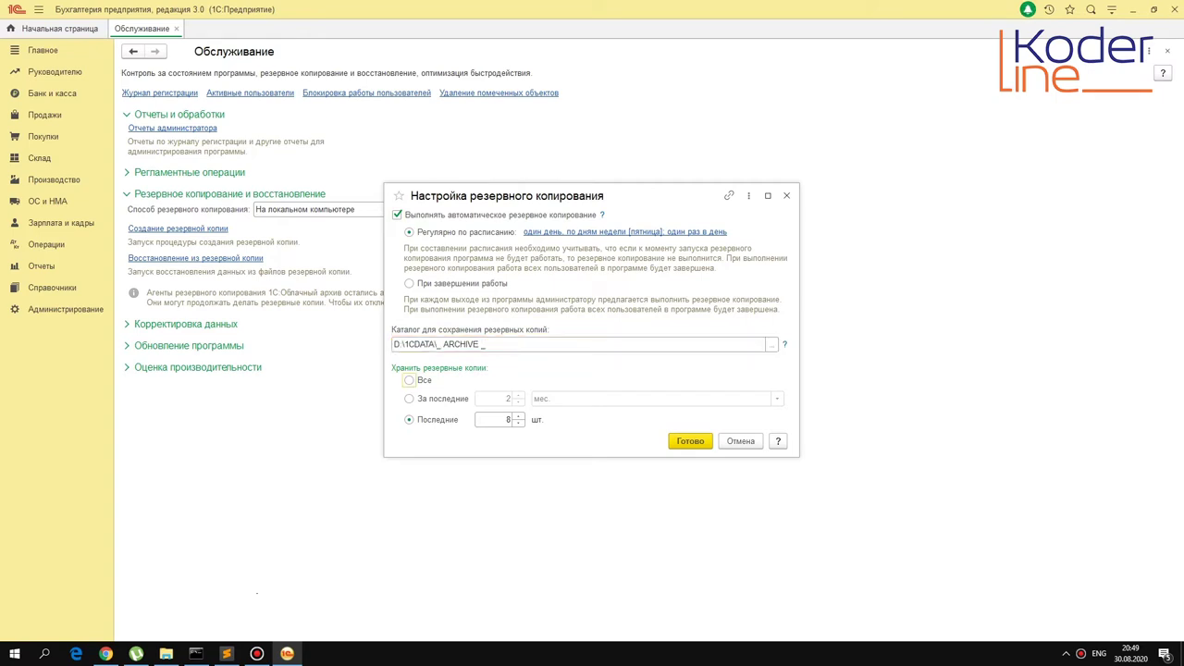
Step: Try the retention options for all copies and for a recent period, and return to keeping the last 8 copies
{"action": "left_click", "coordinate": [417, 380]}
{"action": "left_click", "coordinate": [434, 397]}
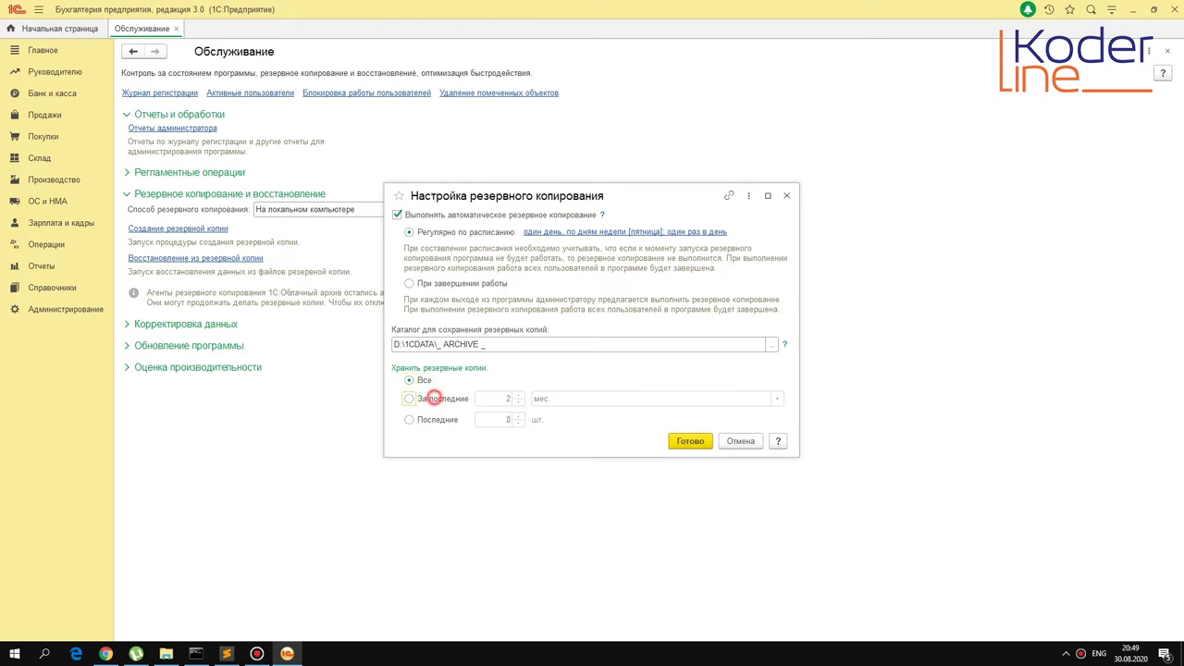
{"action": "left_click", "coordinate": [432, 420]}
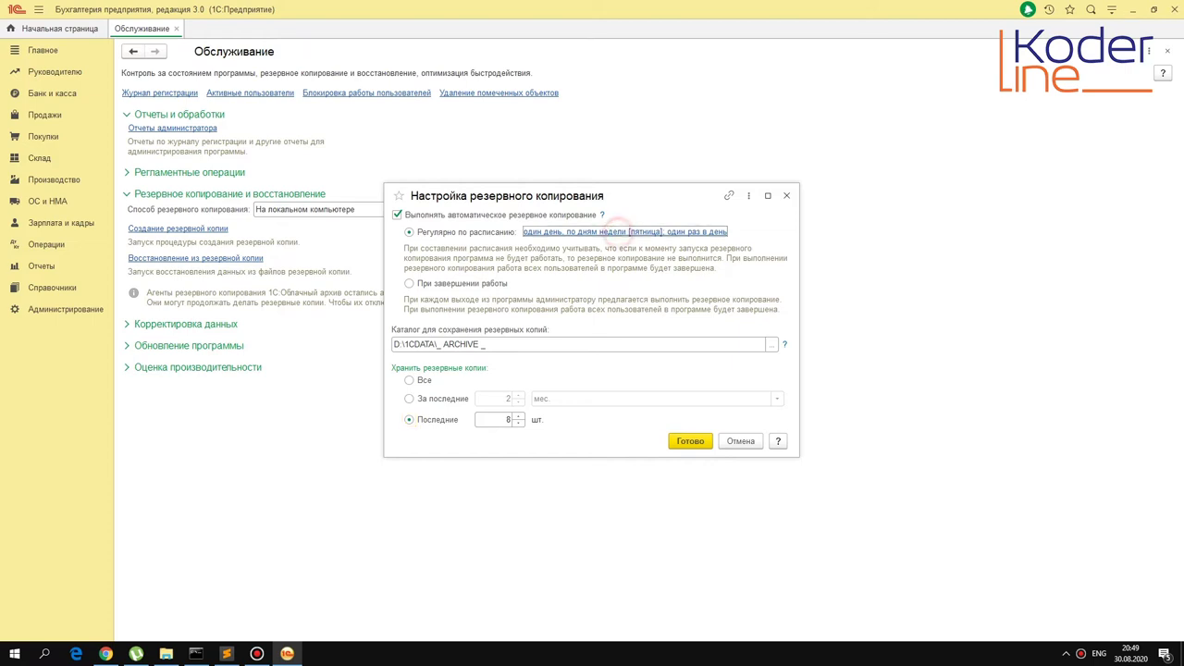
Step: Open the automatic backup schedule and review its weekly, monthly and daily settings
{"action": "left_click", "coordinate": [617, 232]}
{"action": "left_click", "coordinate": [535, 197]}
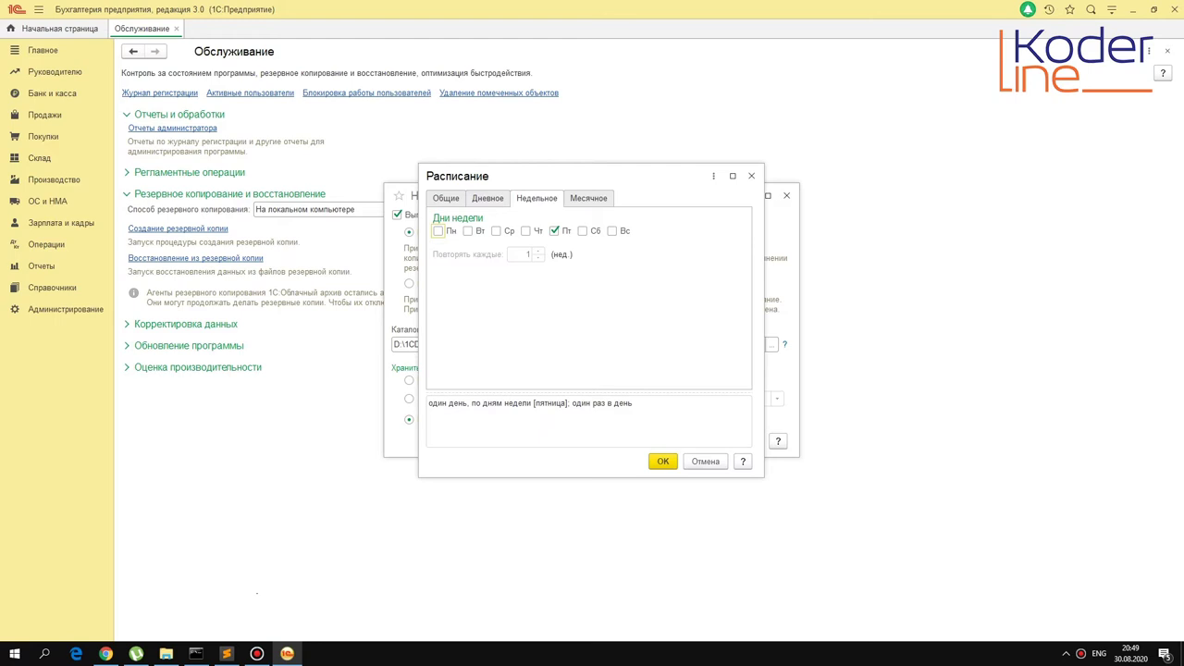
{"action": "left_click", "coordinate": [587, 197]}
{"action": "left_click", "coordinate": [536, 198]}
{"action": "left_click", "coordinate": [487, 198]}
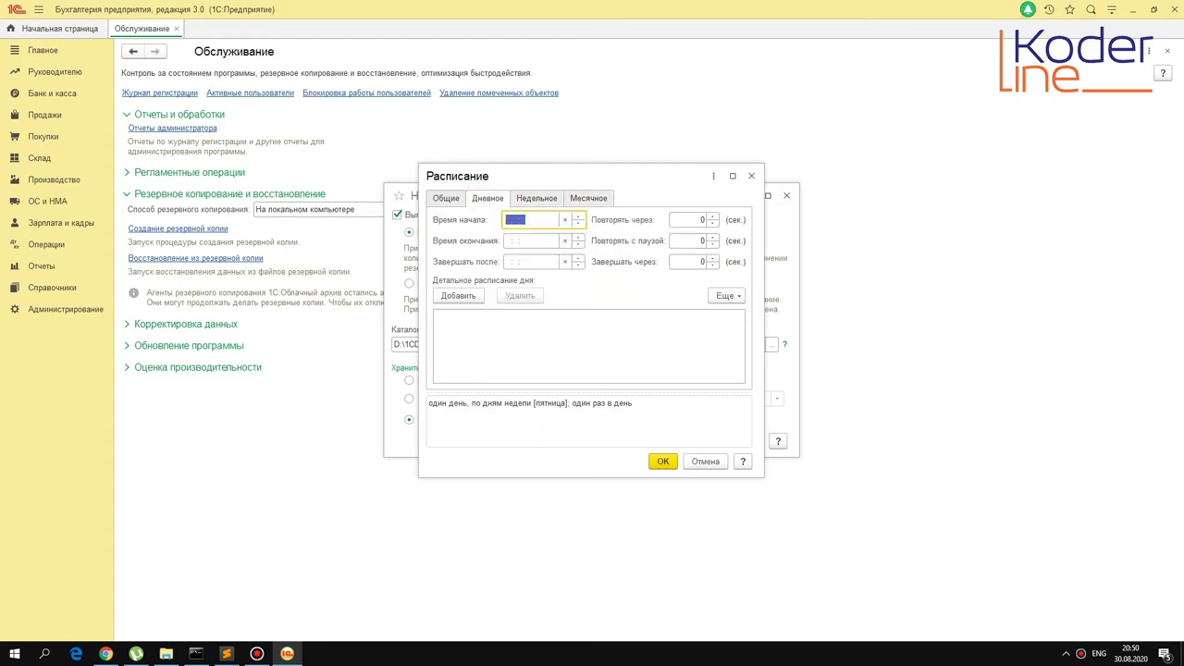
Step: Schedule the backup for every day of the week and set copies to be kept for the last 2 months
{"action": "left_click", "coordinate": [537, 198]}
{"action": "left_click", "coordinate": [438, 230]}
{"action": "left_click", "coordinate": [467, 230]}
{"action": "left_click", "coordinate": [495, 231]}
{"action": "left_click", "coordinate": [525, 231]}
{"action": "left_click", "coordinate": [581, 231]}
{"action": "left_click", "coordinate": [612, 231]}
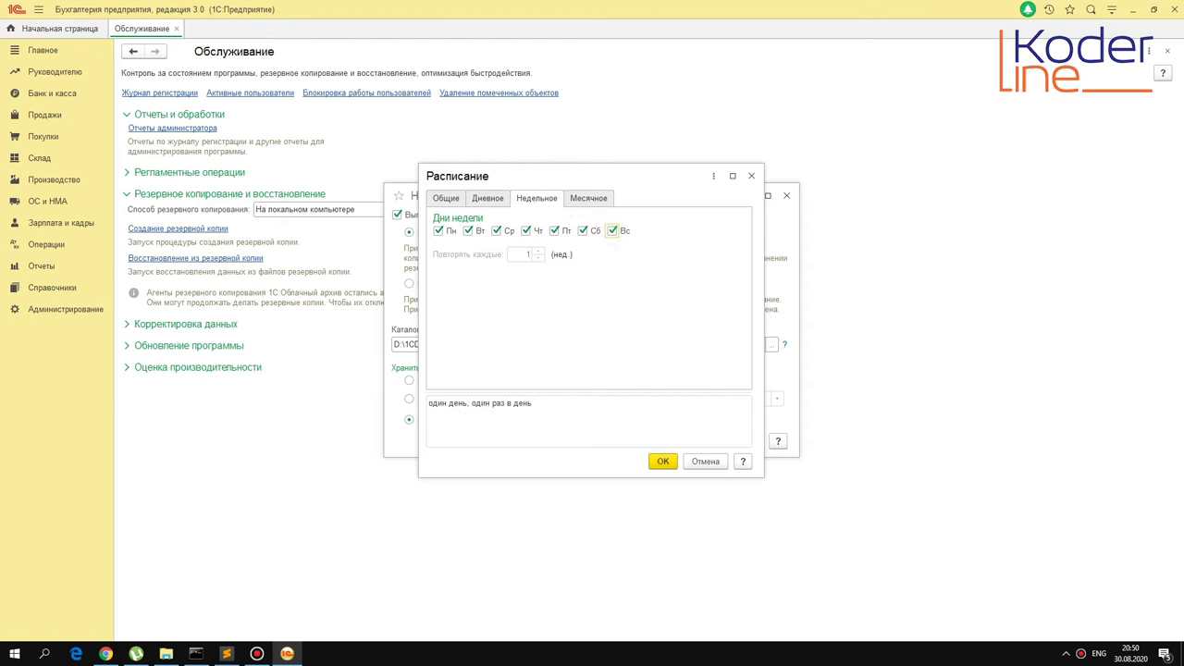
{"action": "left_click", "coordinate": [663, 460]}
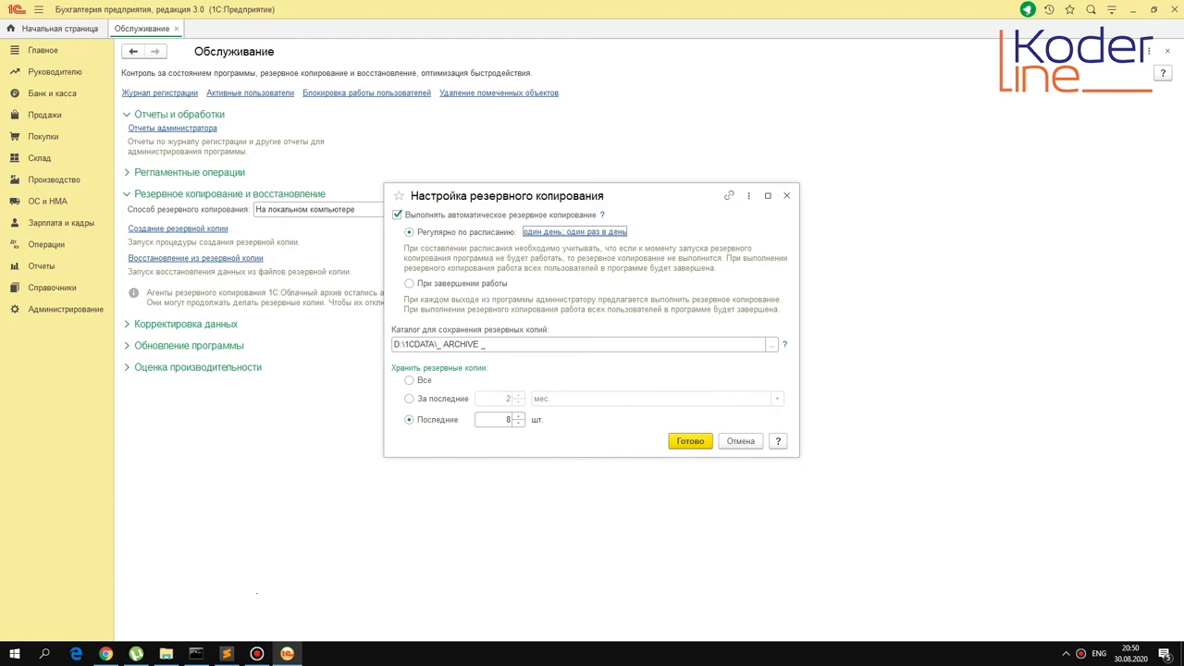
{"action": "left_click", "coordinate": [410, 398]}
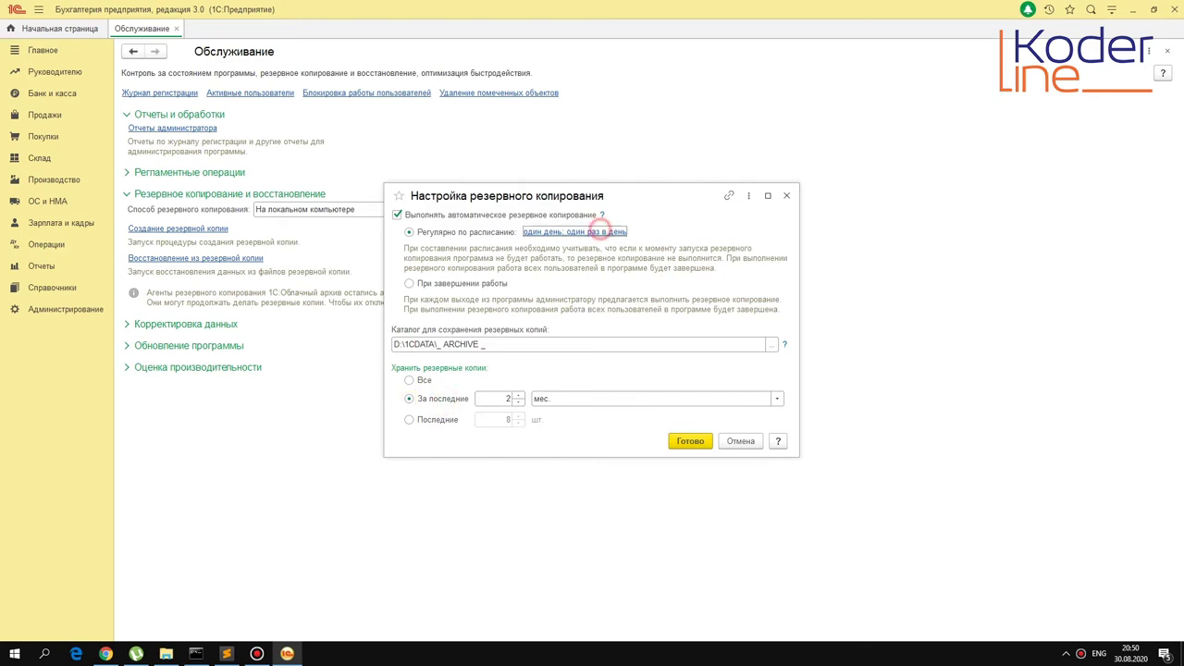
Step: Restrict the backup schedule to Friday only and save the settings with the last 8 copies kept
{"action": "left_click", "coordinate": [602, 231]}
{"action": "left_click", "coordinate": [536, 197]}
{"action": "left_click", "coordinate": [525, 230]}
{"action": "left_click", "coordinate": [496, 231]}
{"action": "left_click", "coordinate": [467, 230]}
{"action": "left_click", "coordinate": [438, 230]}
{"action": "left_click", "coordinate": [582, 230]}
{"action": "left_click", "coordinate": [611, 231]}
{"action": "left_click", "coordinate": [672, 461]}
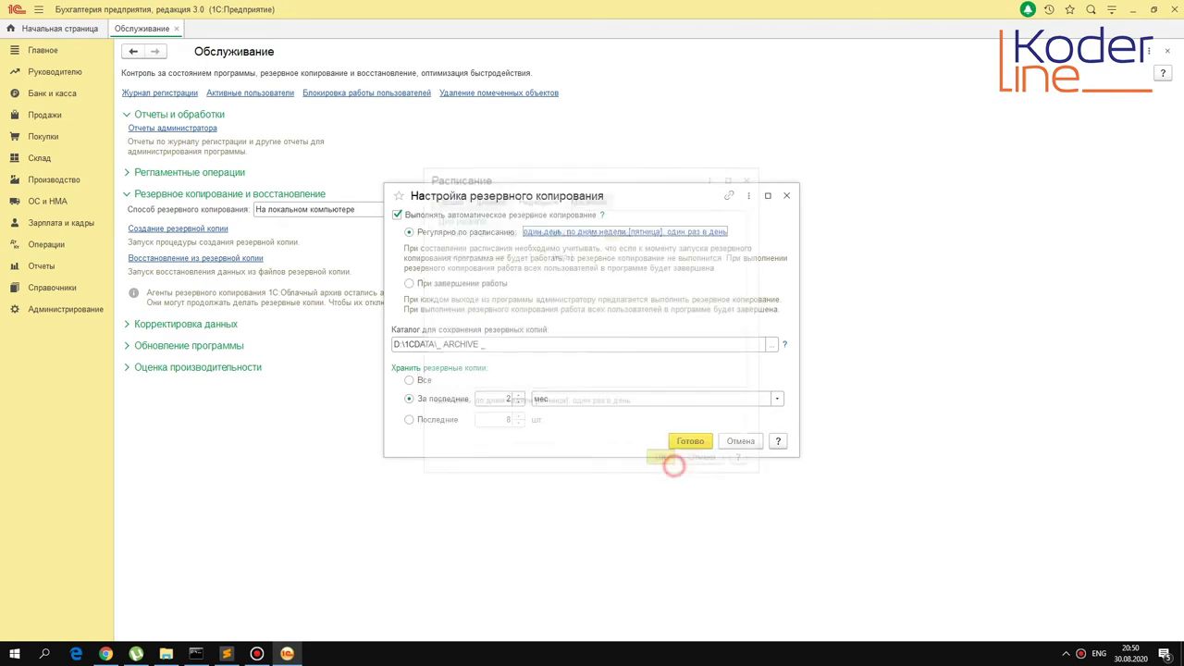
{"action": "left_click", "coordinate": [409, 419]}
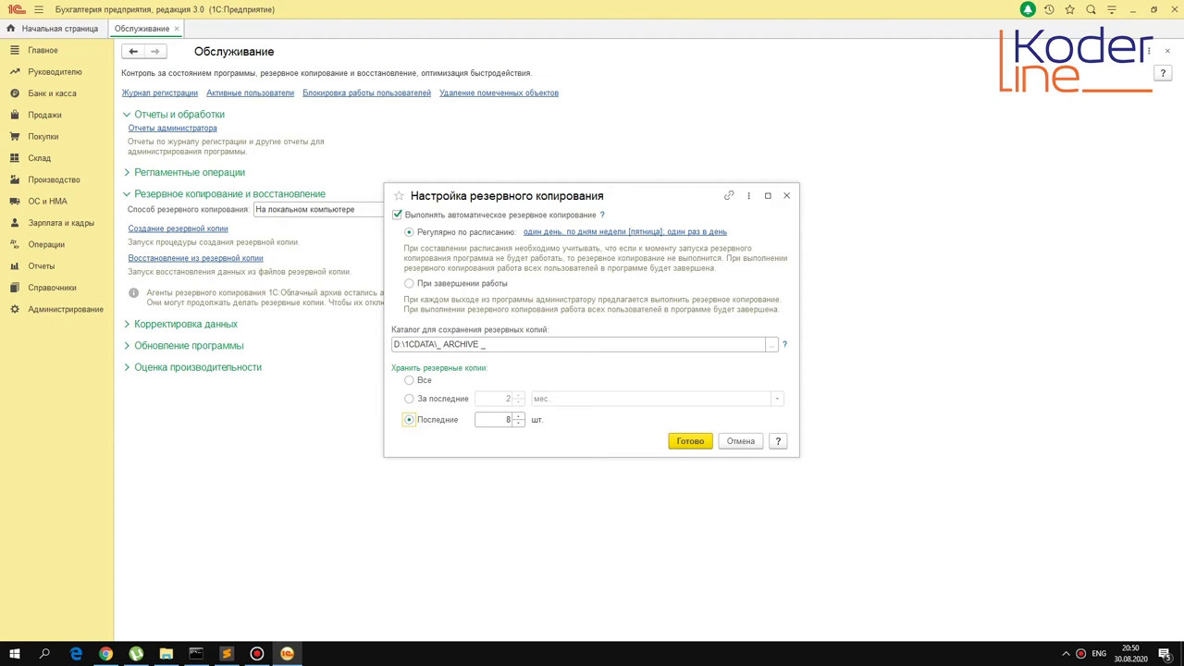
{"action": "left_click", "coordinate": [692, 438]}
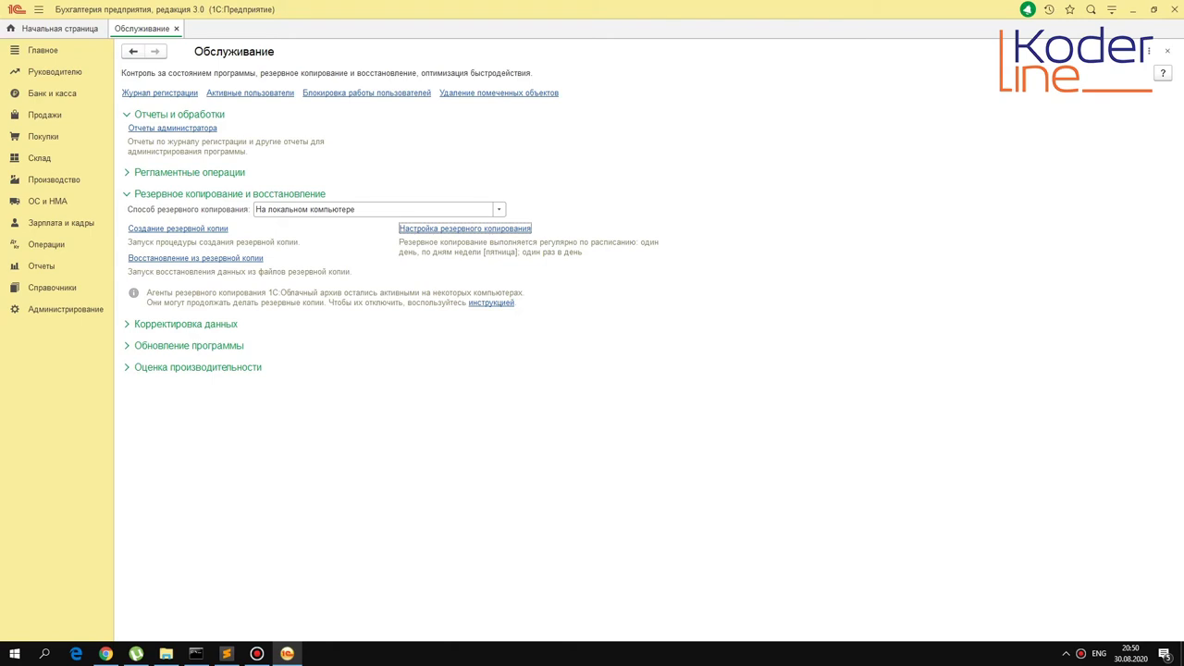
Step: Check the archive folder and create a backup copy of the infobase from 1C, moving the compression progress window aside
{"action": "left_click", "coordinate": [165, 653]}
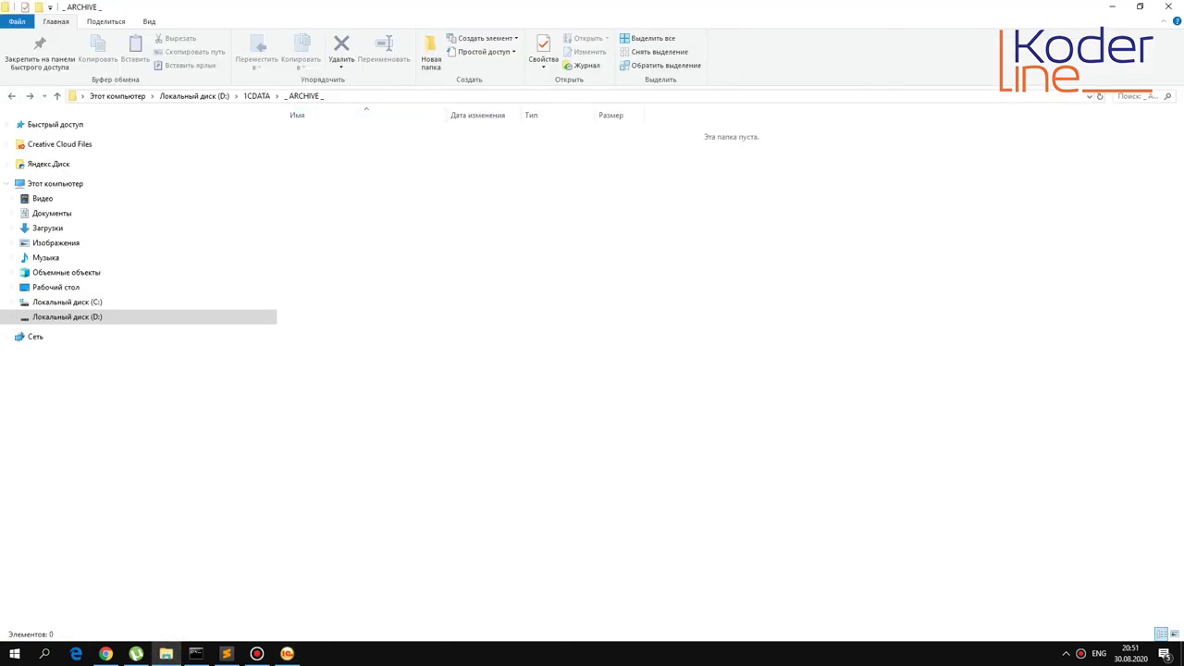
{"action": "left_click", "coordinate": [287, 653]}
{"action": "left_click", "coordinate": [191, 231]}
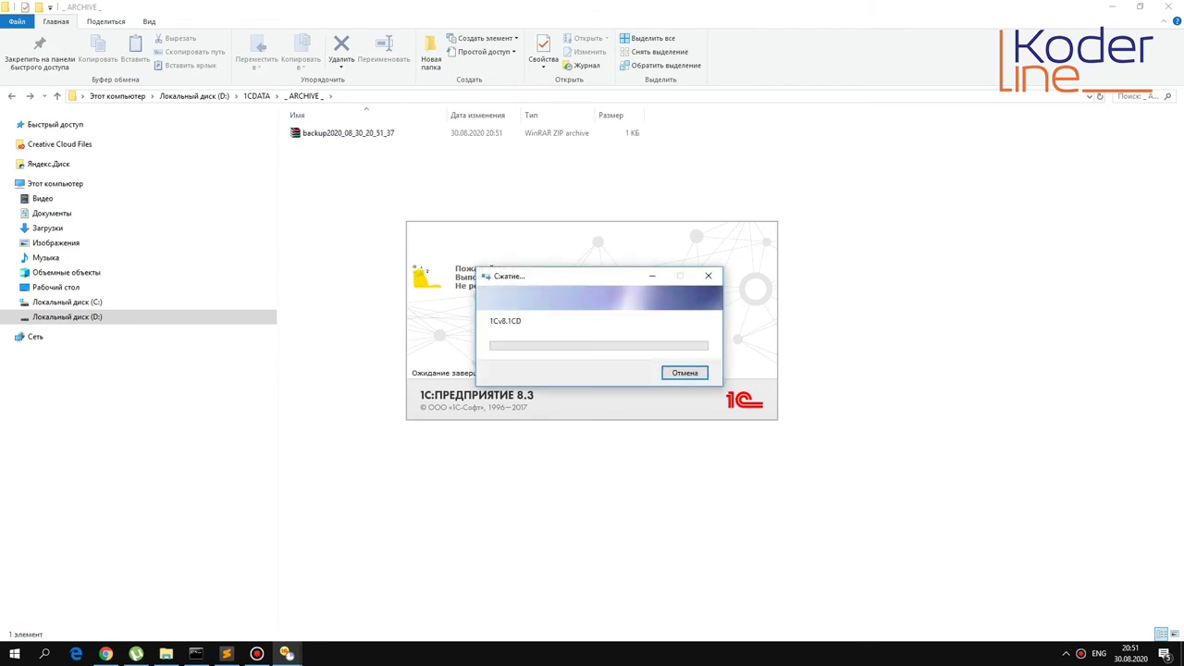
{"action": "left_click_drag", "start_coordinate": [566, 283], "coordinate": [574, 454]}
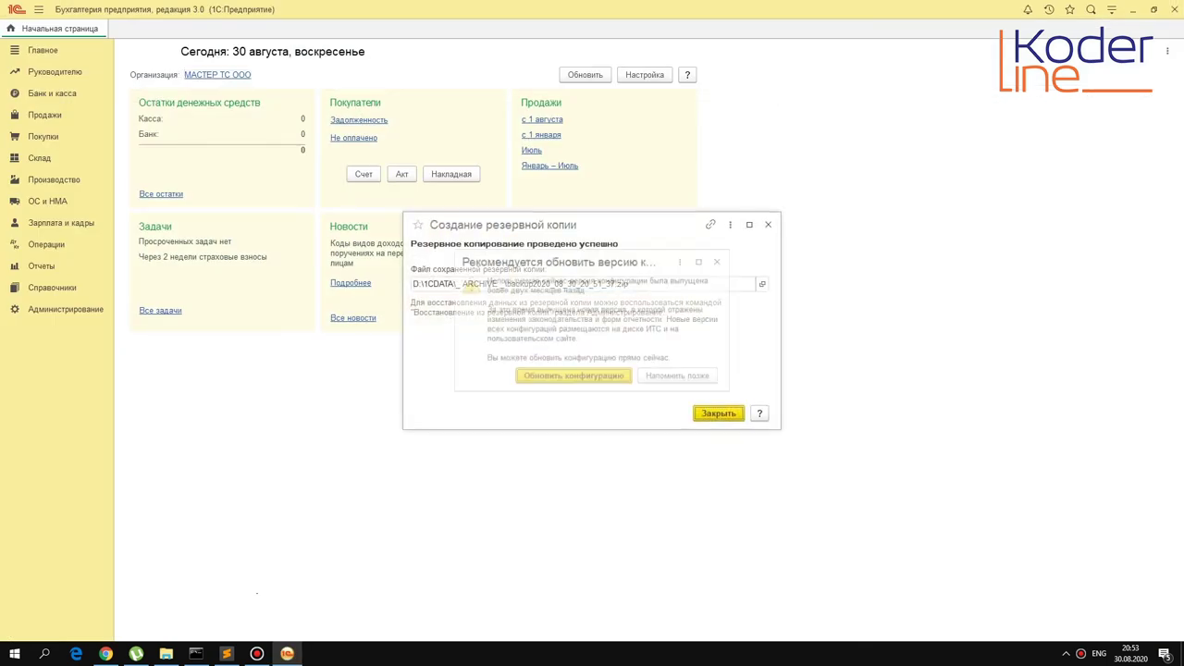
Step: Dismiss the recommendation to update the configuration and close the backup creation report
{"action": "left_click", "coordinate": [574, 377]}
{"action": "left_click", "coordinate": [777, 393]}
{"action": "left_click", "coordinate": [672, 374]}
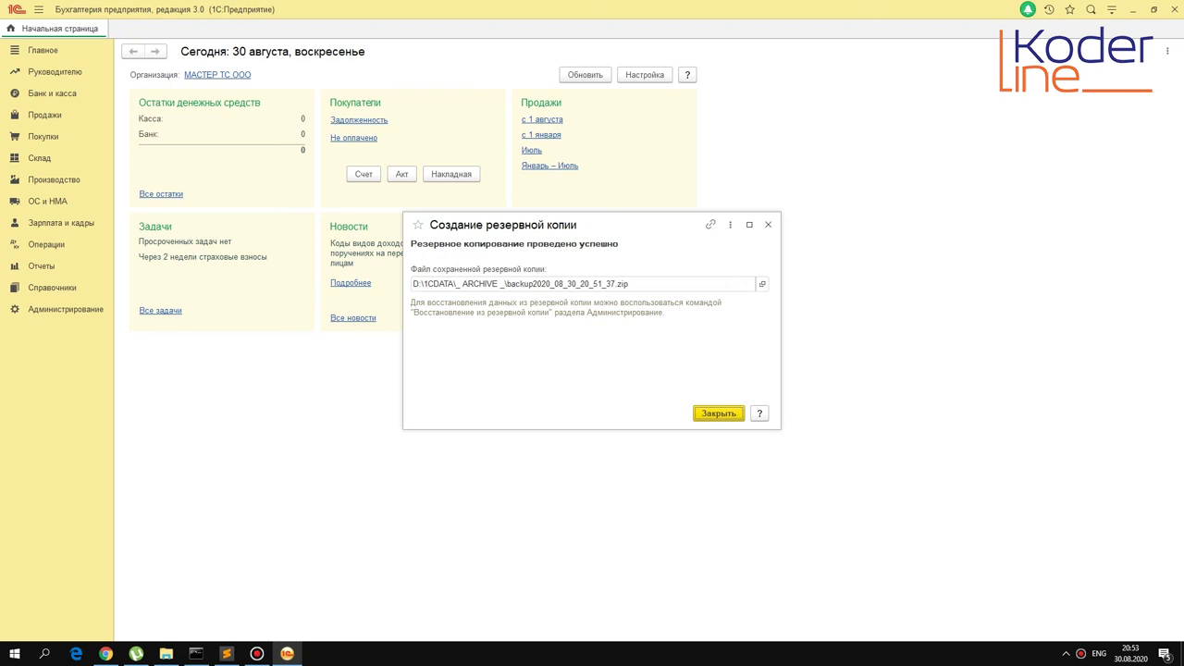
{"action": "left_click", "coordinate": [721, 416]}
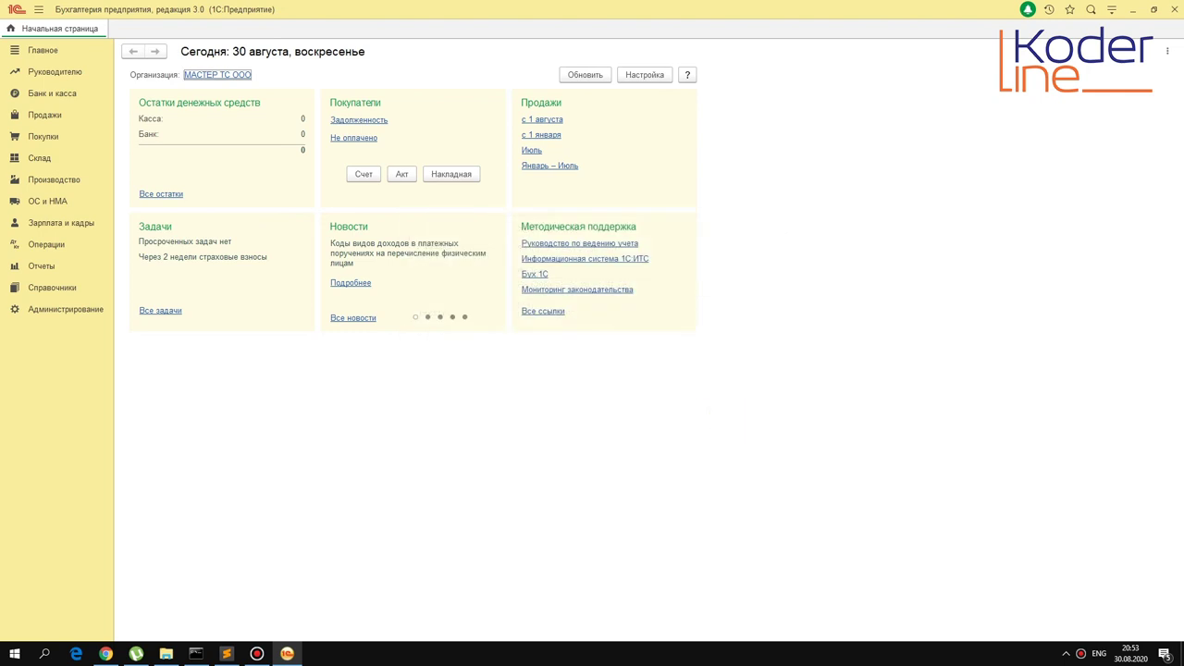